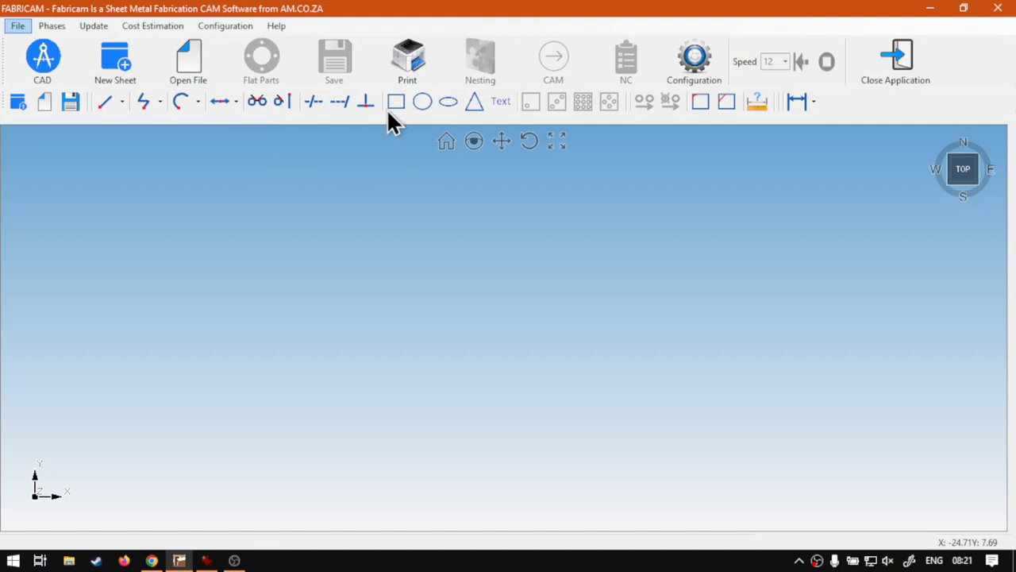
# - Start a new rectangle and set its origin to Center
pyautogui.press('super+plus')
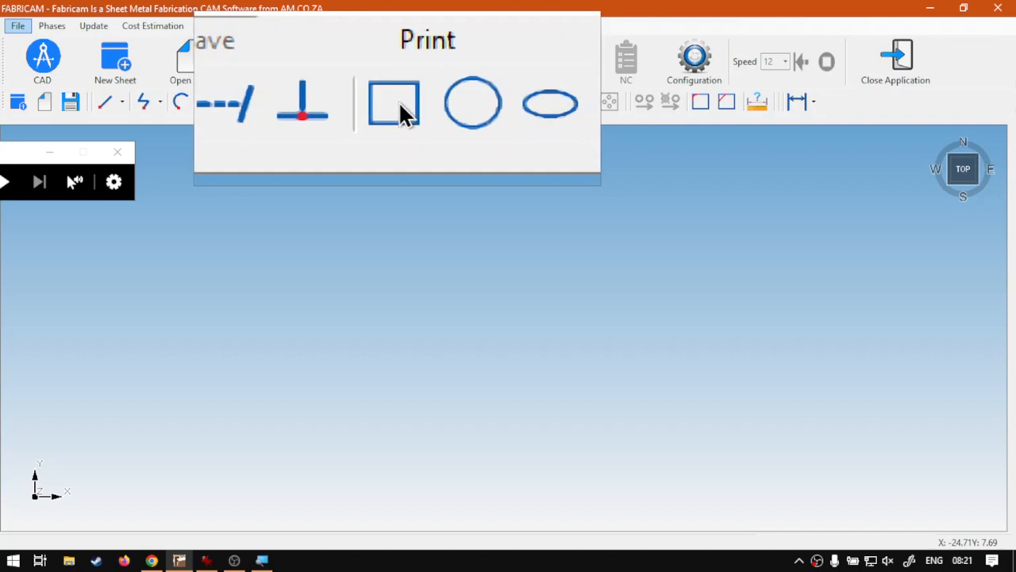
pyautogui.press('super+Escape')
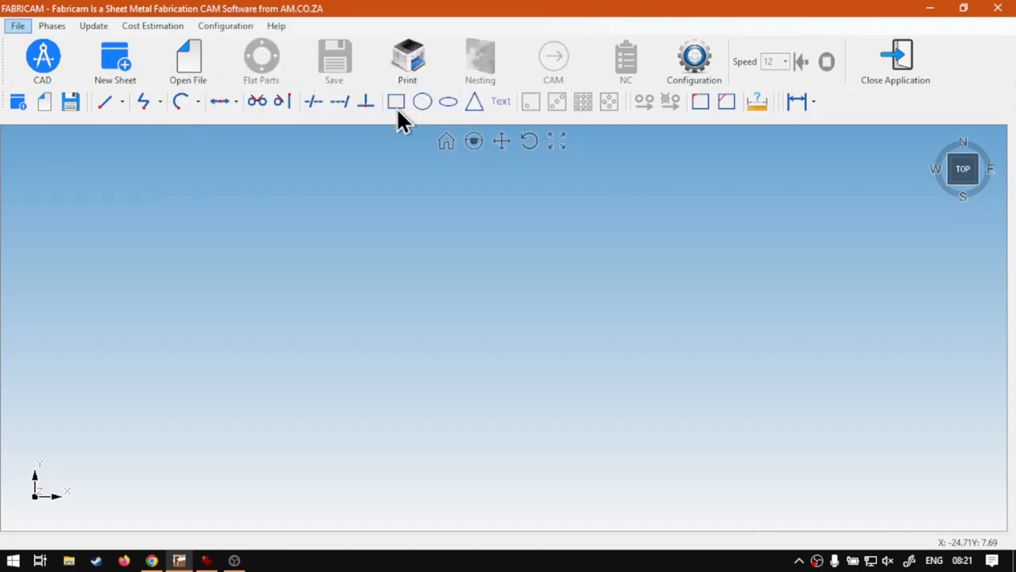
pyautogui.click(396, 102)
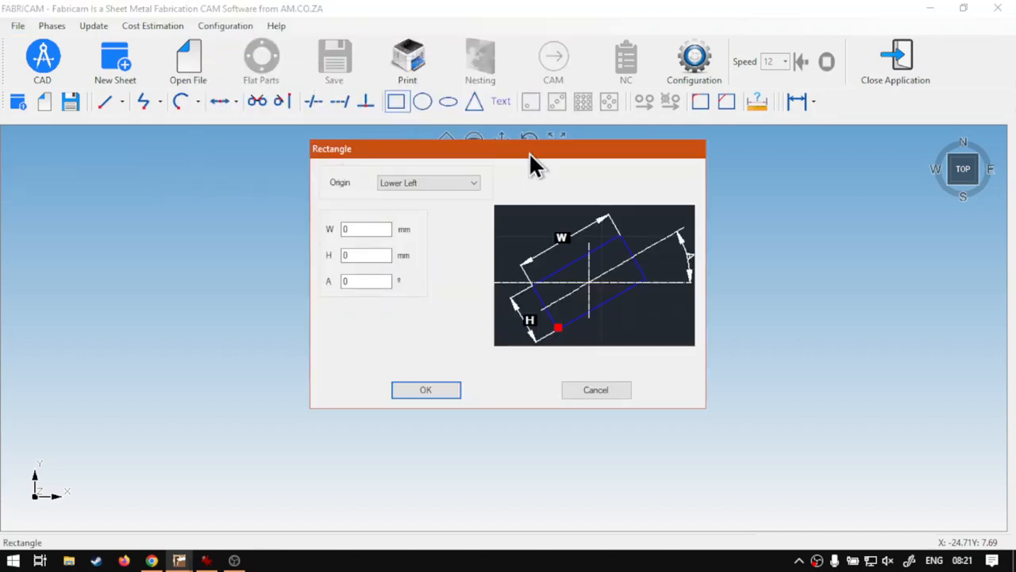
pyautogui.moveTo(529, 152); pyautogui.dragTo(563, 177)
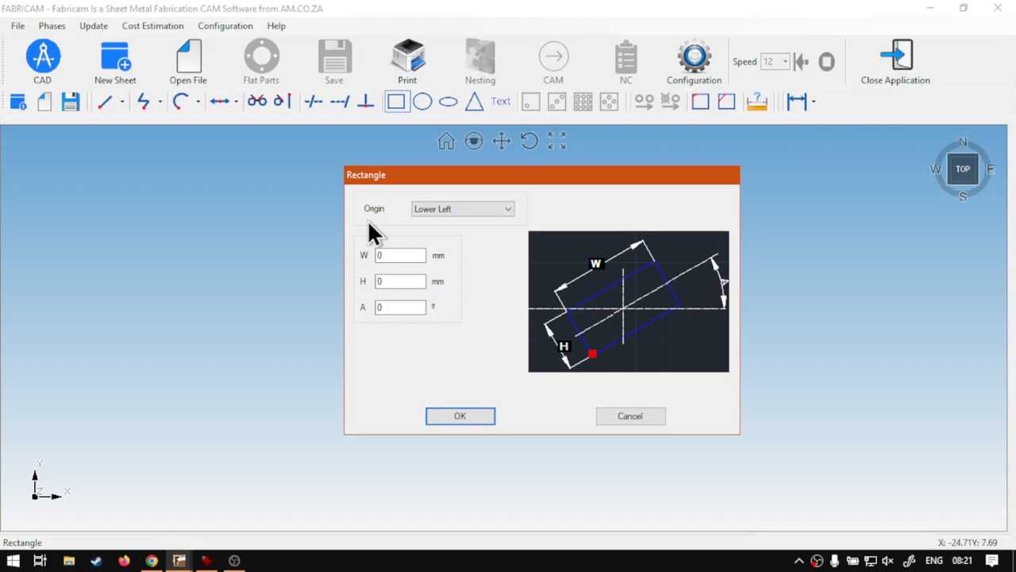
pyautogui.press('super+plus')
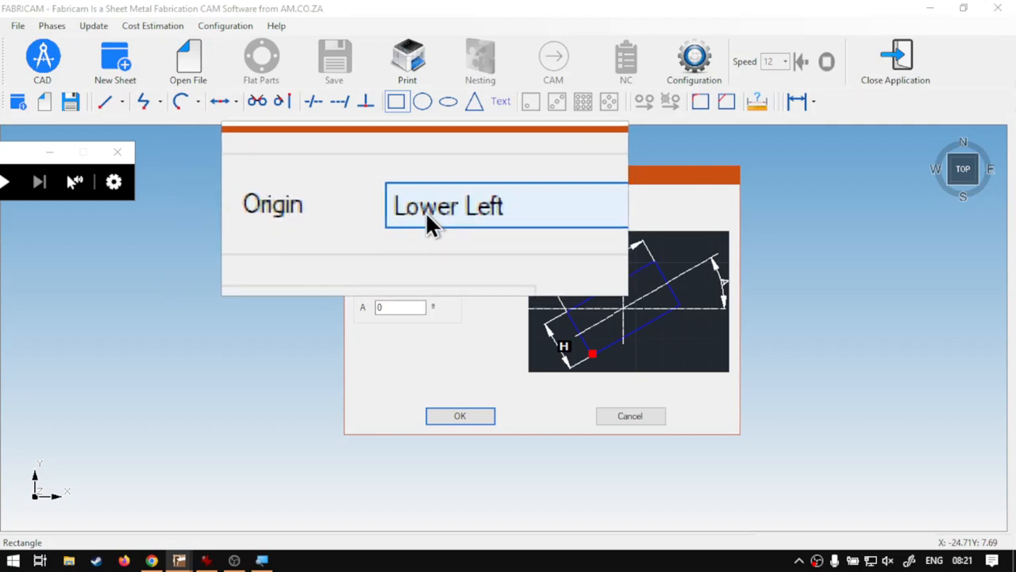
pyautogui.press('super+Escape')
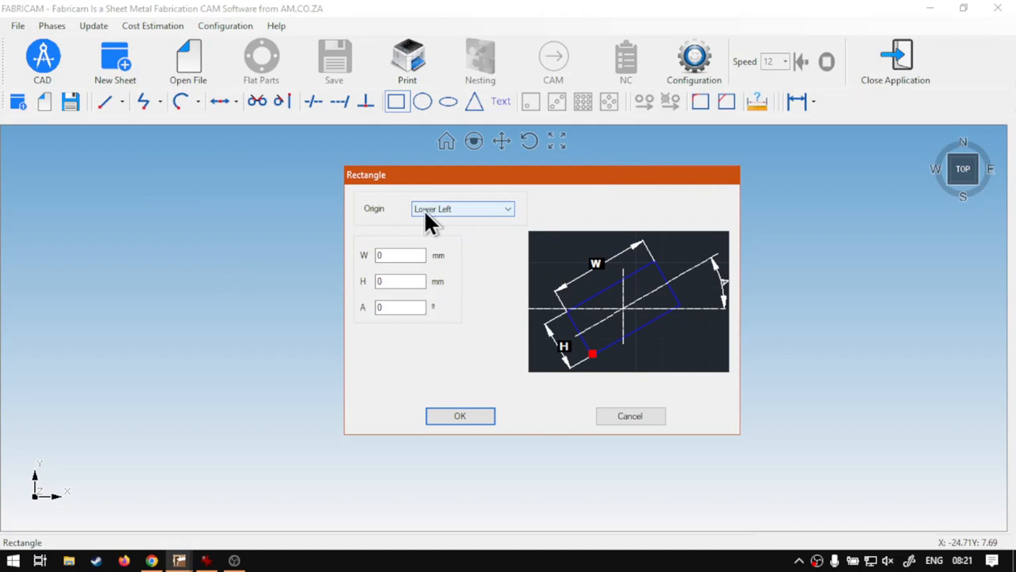
pyautogui.click(507, 209)
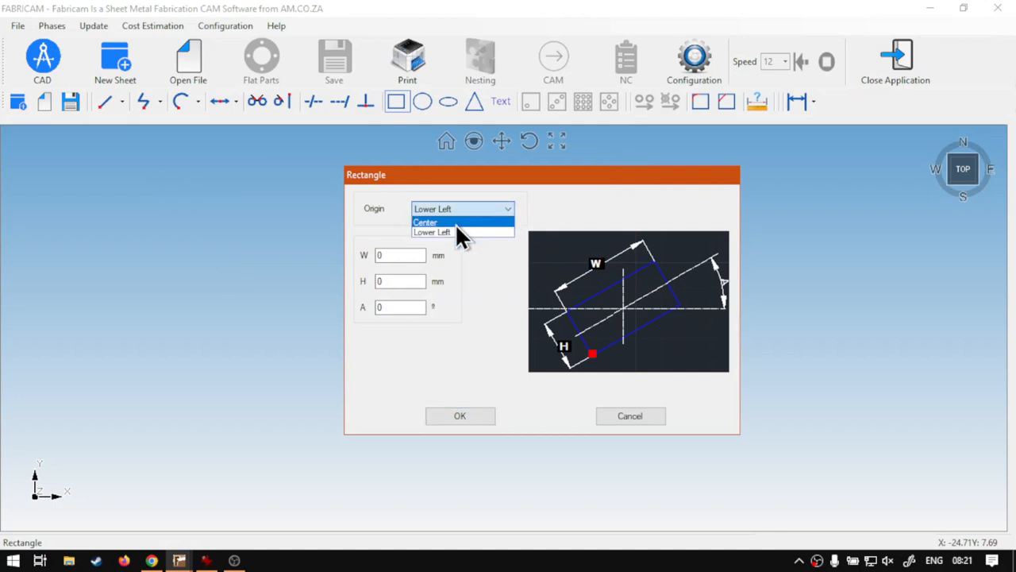
pyautogui.press('super+plus')
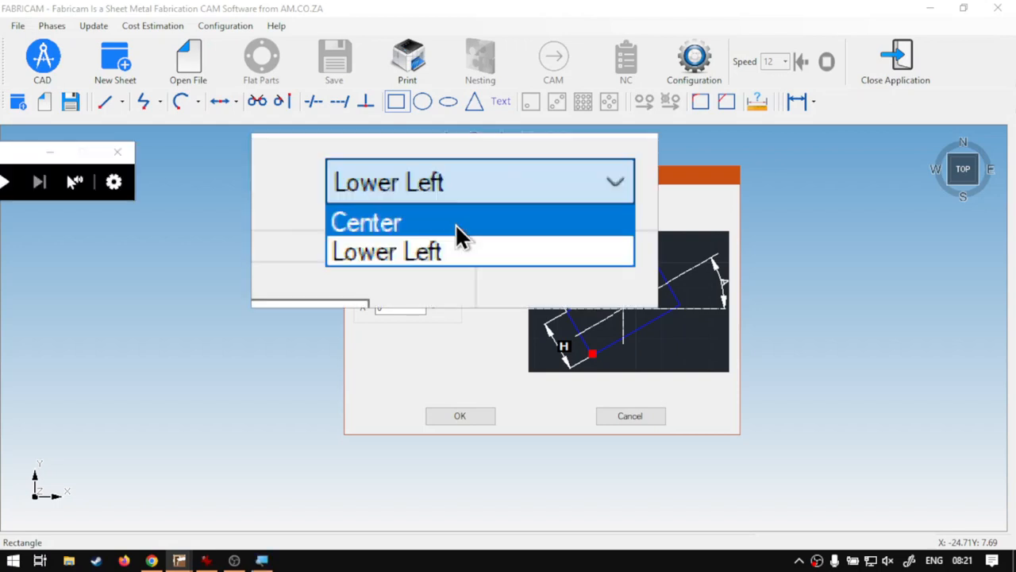
pyautogui.press('super+Escape')
pyautogui.click(450, 222)
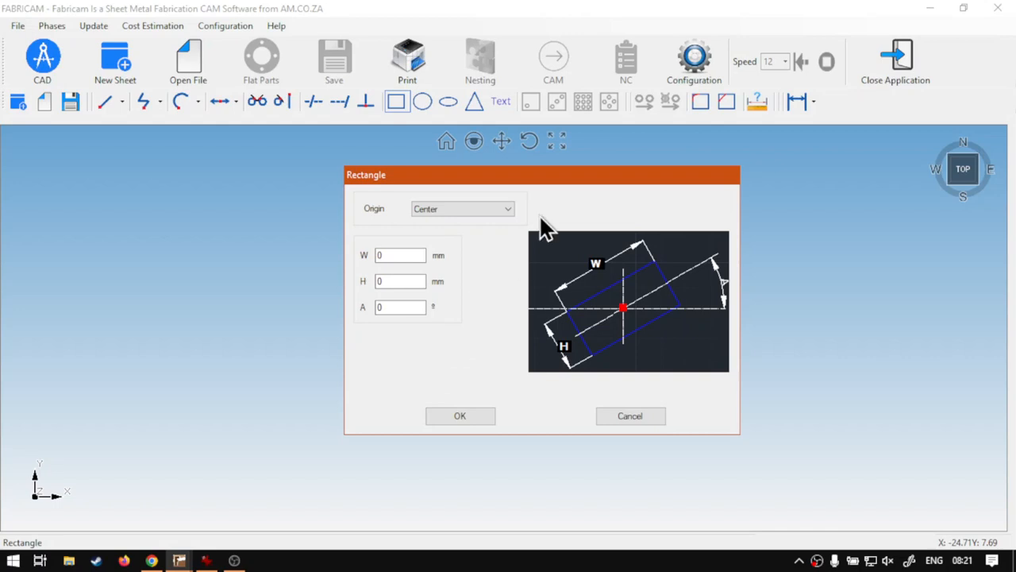
pyautogui.moveTo(546, 174); pyautogui.dragTo(564, 173)
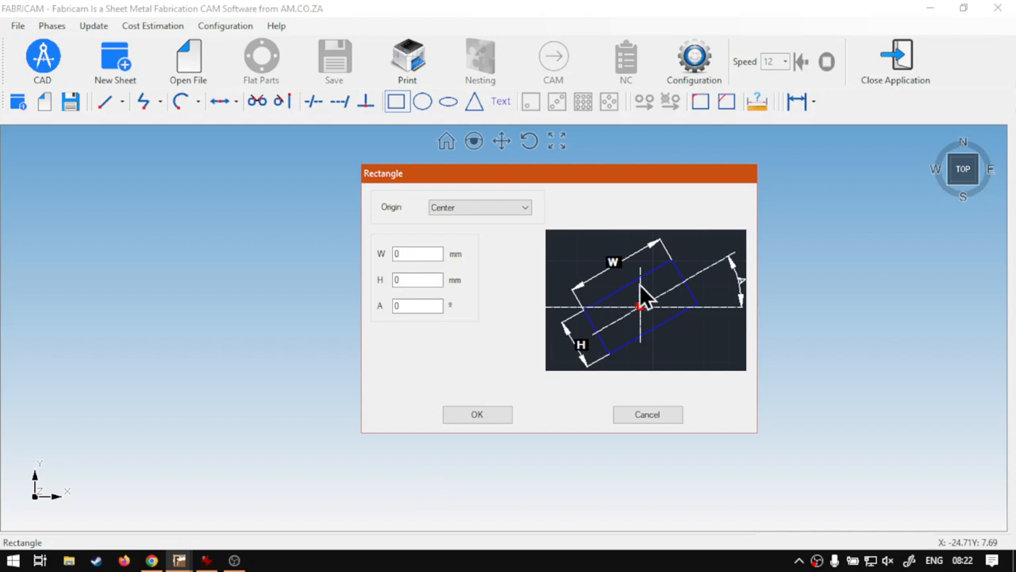
# - Define the rectangle with a Lower Left origin, a width of 100 mm and a height of 100 mm
pyautogui.click(524, 210)
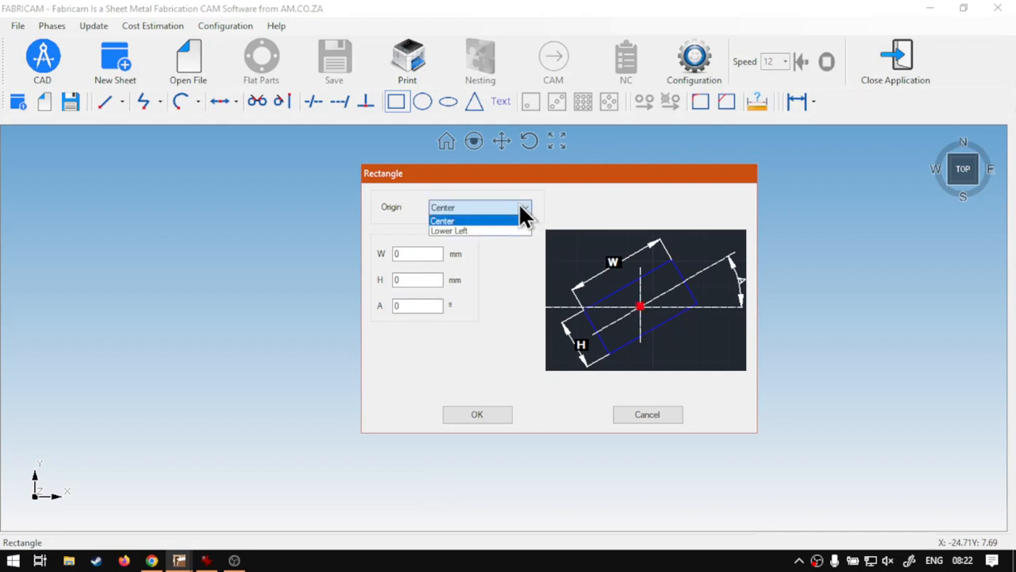
pyautogui.click(478, 229)
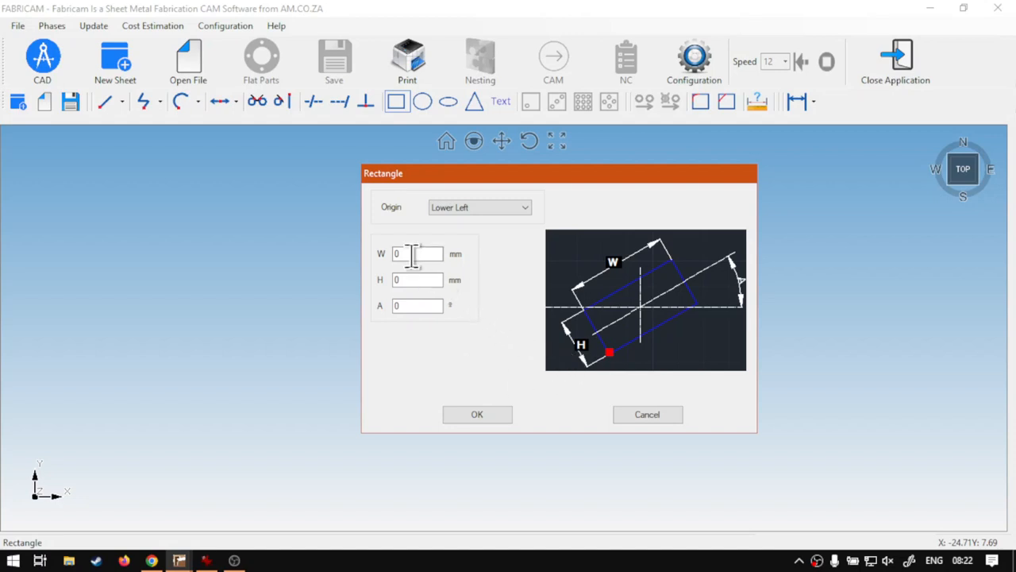
pyautogui.moveTo(411, 254); pyautogui.dragTo(368, 255)
pyautogui.write('100')
pyautogui.moveTo(429, 278); pyautogui.dragTo(380, 276)
pyautogui.write('100')
pyautogui.click(480, 414)
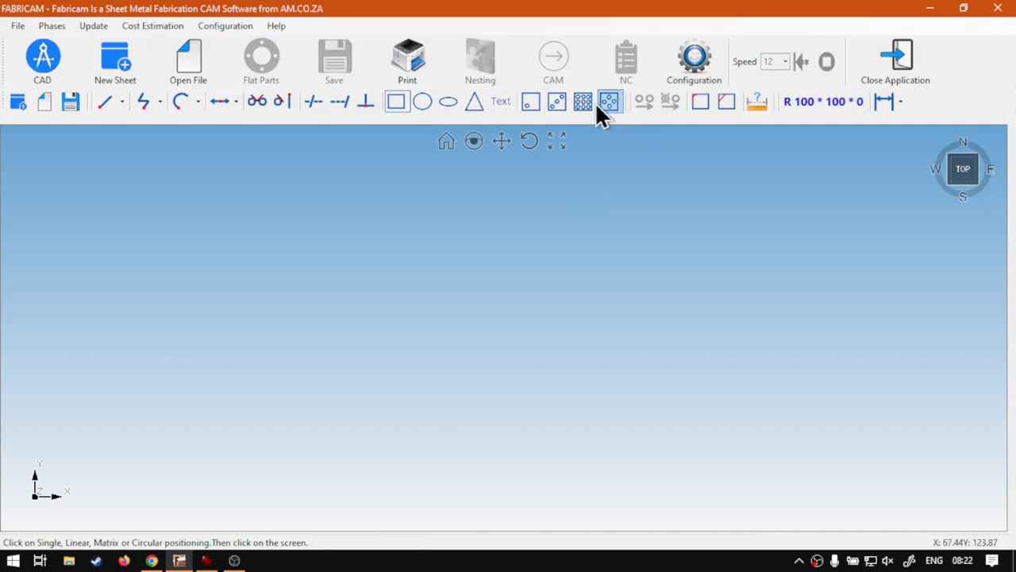
# - Place the lower-left-origin rectangle with single positioning at X 0, Y 0 and fit it in the view
pyautogui.click(528, 100)
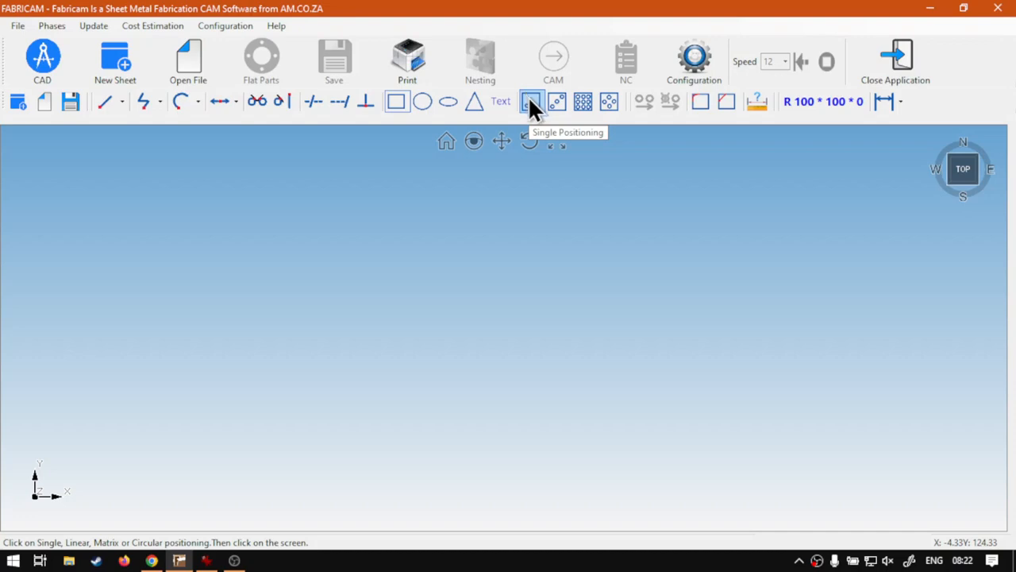
pyautogui.click(474, 312)
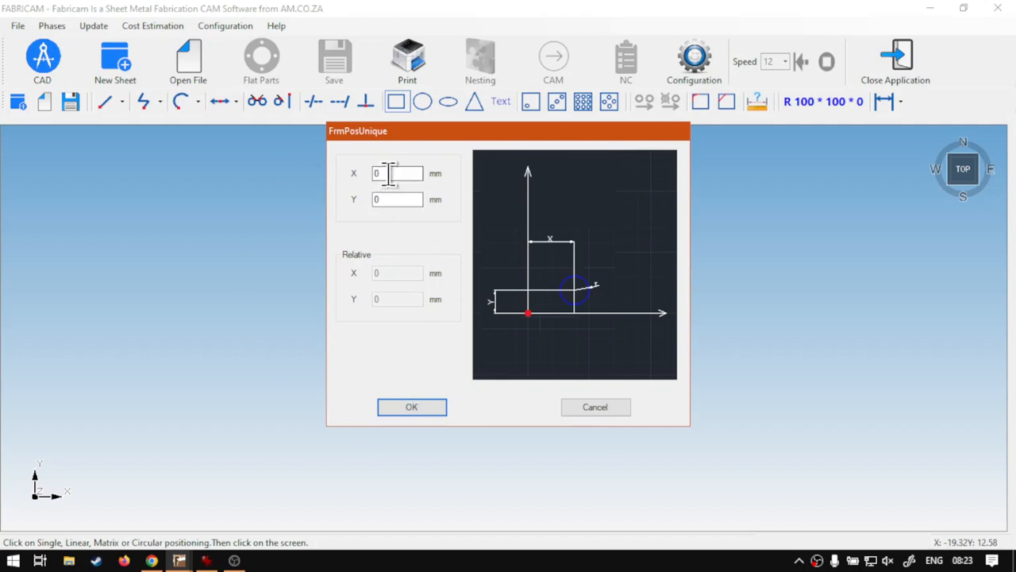
pyautogui.click(424, 410)
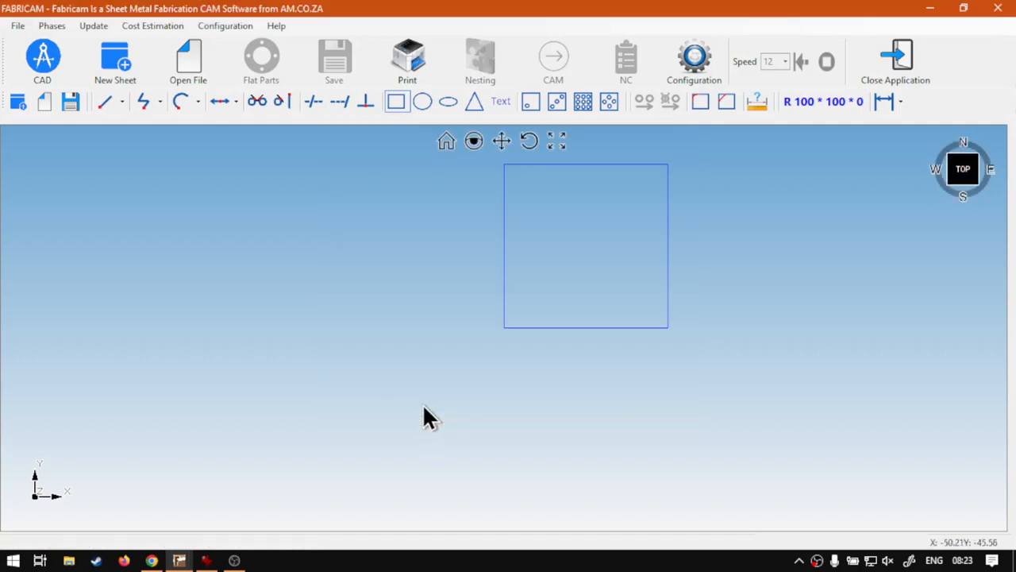
pyautogui.click(447, 141)
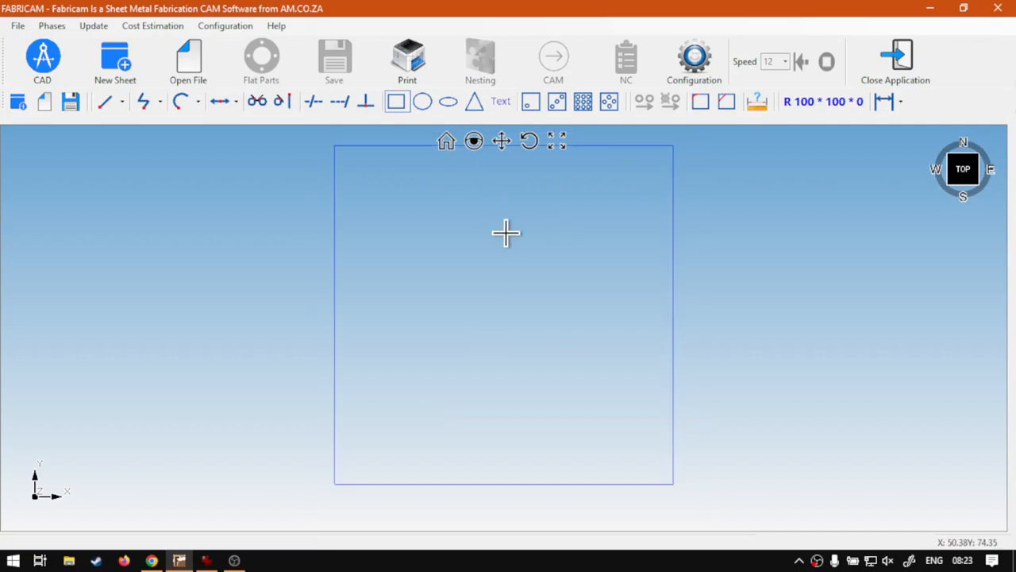
pyautogui.moveTo(506, 233); pyautogui.dragTo(511, 247, button='middle')
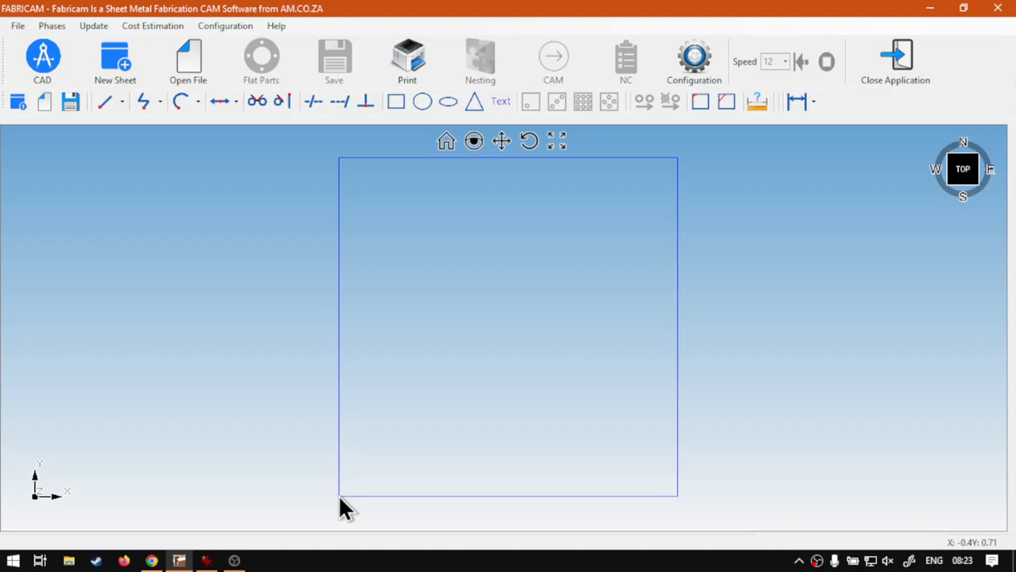
# - Delete the placed rectangle from the drawing
pyautogui.click(339, 283)
pyautogui.press('Delete')
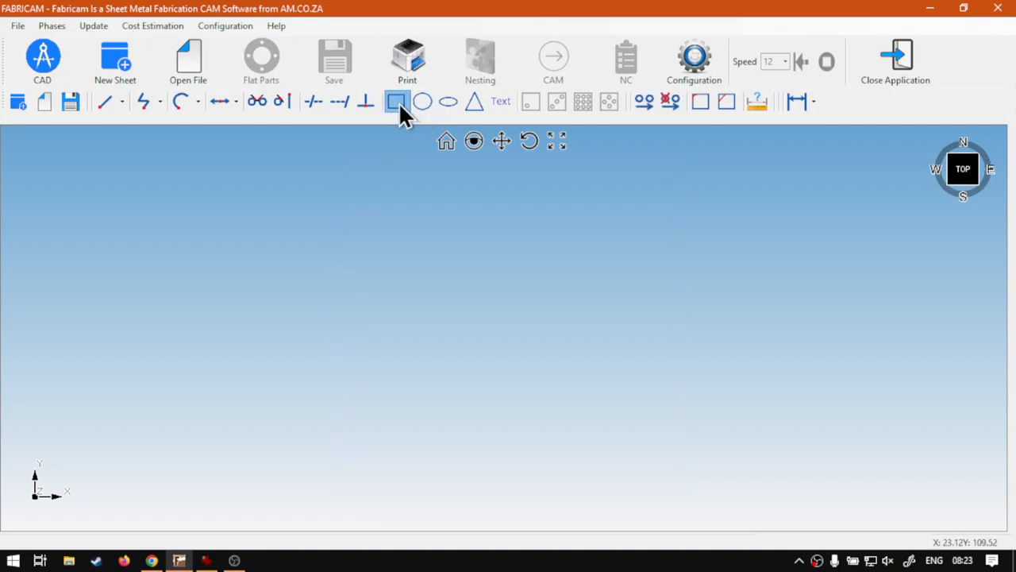
# - Define a new rectangle with a Center origin, a width of 100 mm and a height of 100 mm
pyautogui.click(396, 102)
pyautogui.click(464, 186)
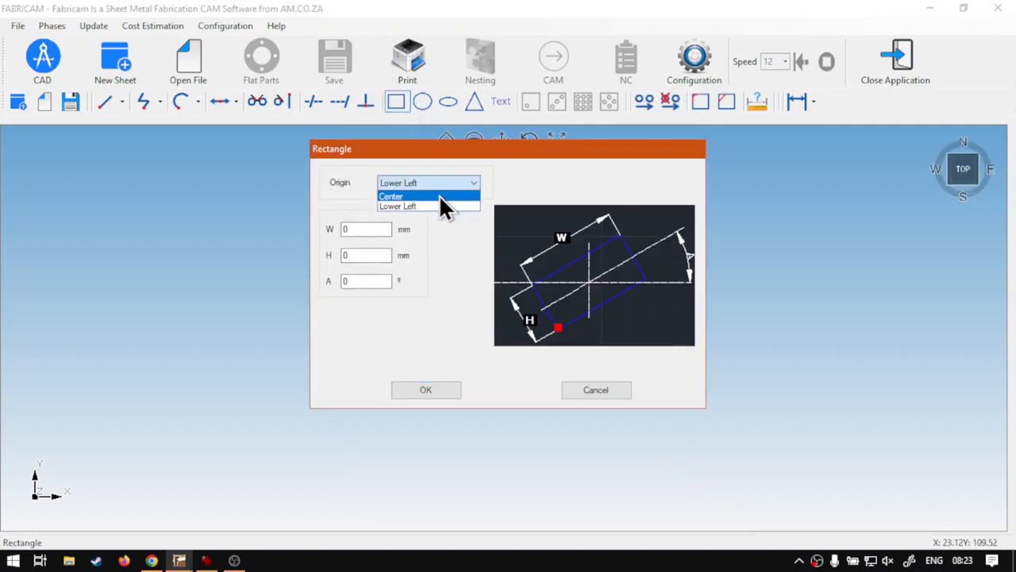
pyautogui.click(439, 194)
pyautogui.doubleClick(344, 229)
pyautogui.write('100')
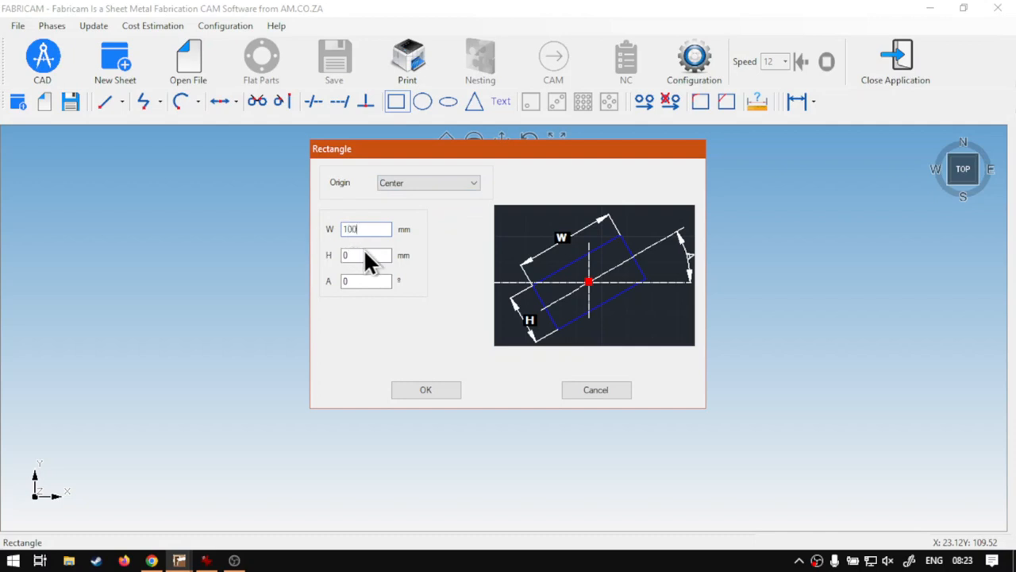
pyautogui.doubleClick(365, 255)
pyautogui.write('100')
pyautogui.click(435, 387)
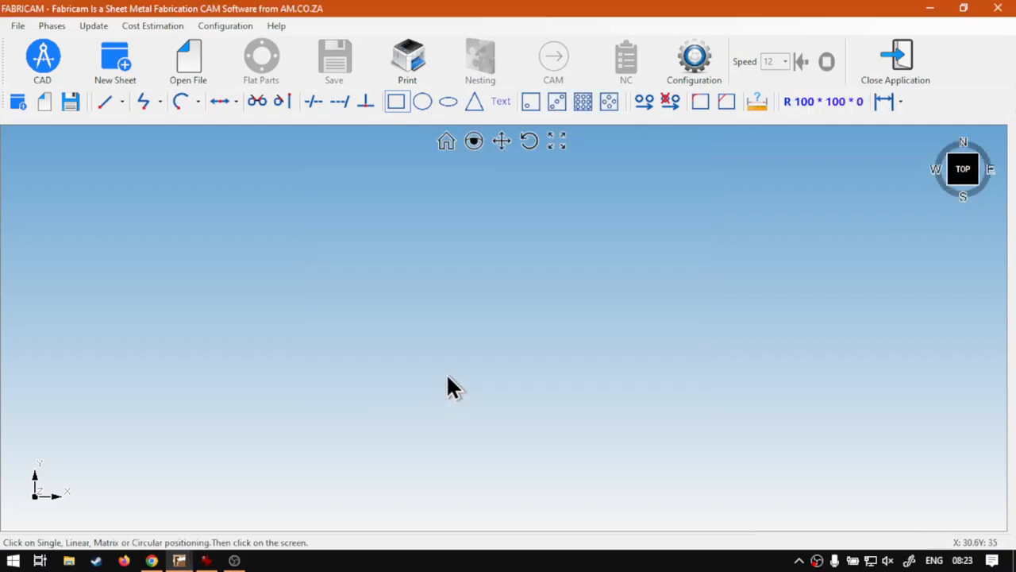
# - Place the center-origin rectangle with single positioning at X 0, Y 0 and fit it in the view
pyautogui.click(529, 101)
pyautogui.click(455, 331)
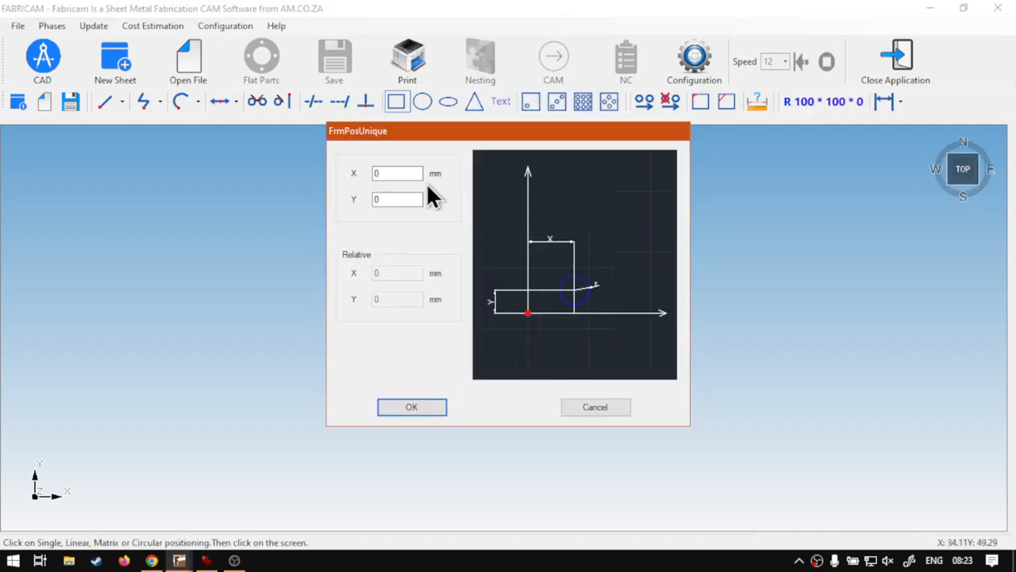
pyautogui.click(396, 407)
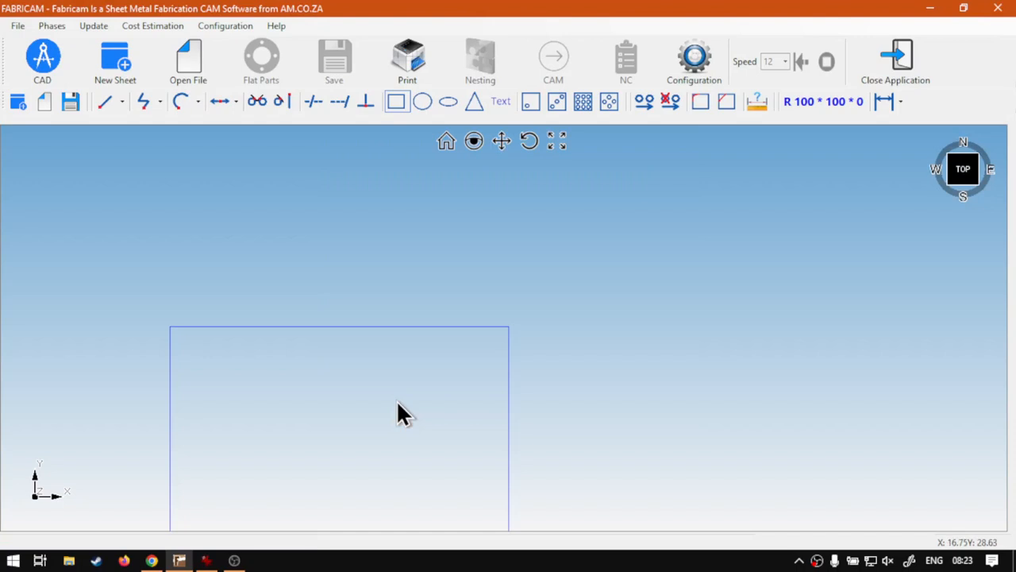
pyautogui.click(448, 144)
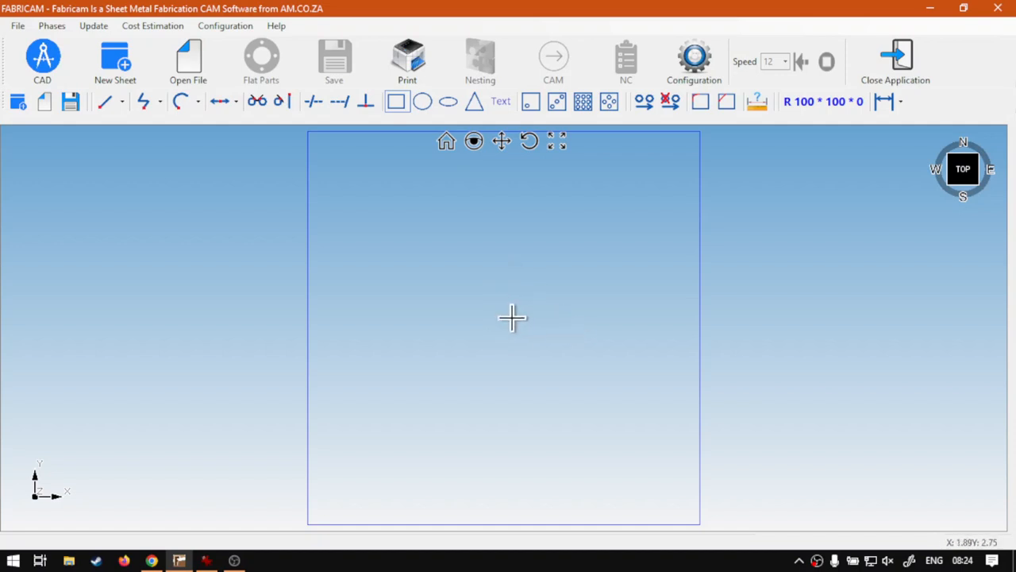
pyautogui.scroll(-5, 512, 317)
pyautogui.scroll(4, 512, 317)
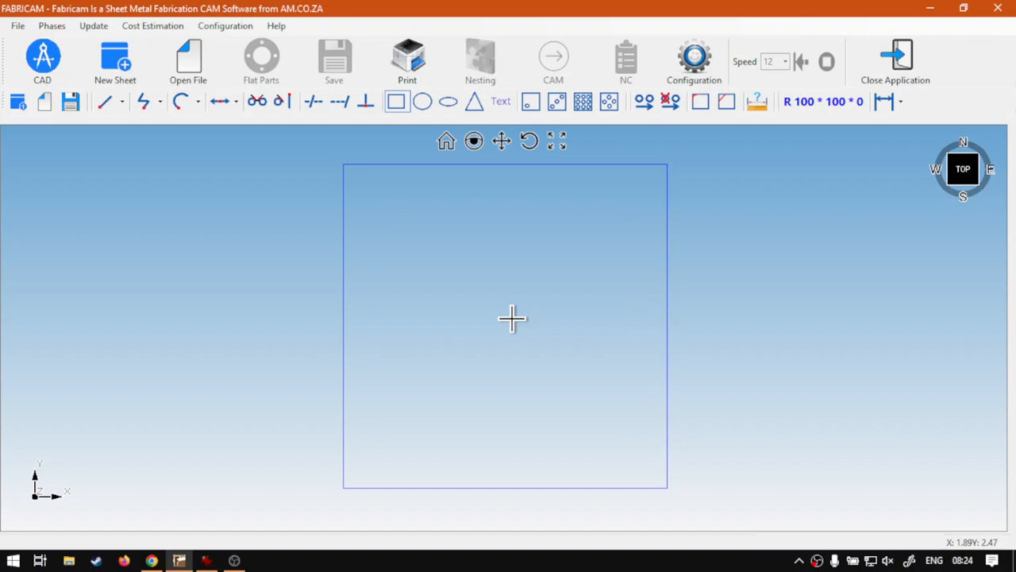
# - Select the whole rectangle with a selection window around it, and clear the selection
pyautogui.moveTo(724, 186); pyautogui.dragTo(693, 337)
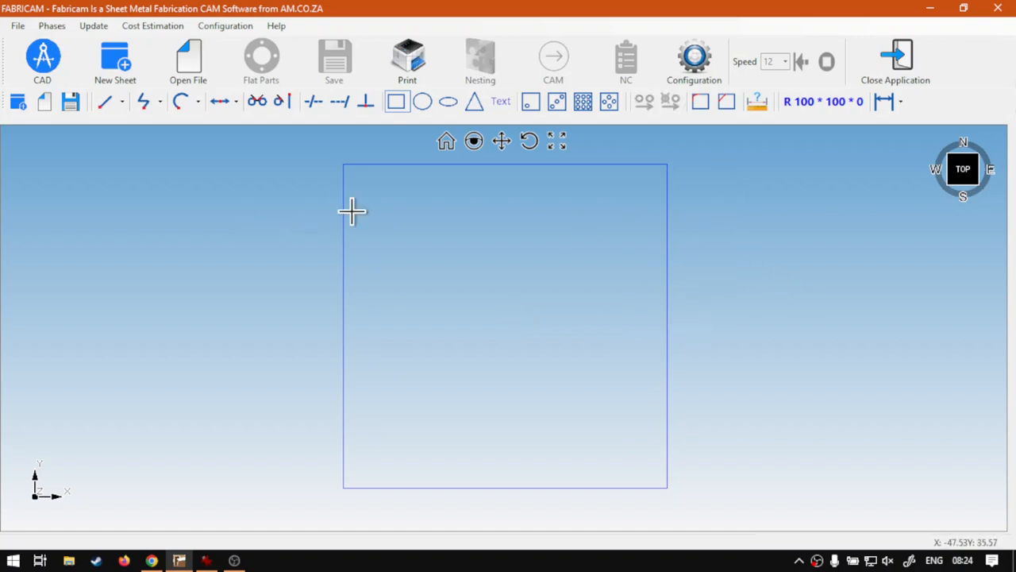
pyautogui.click(393, 103)
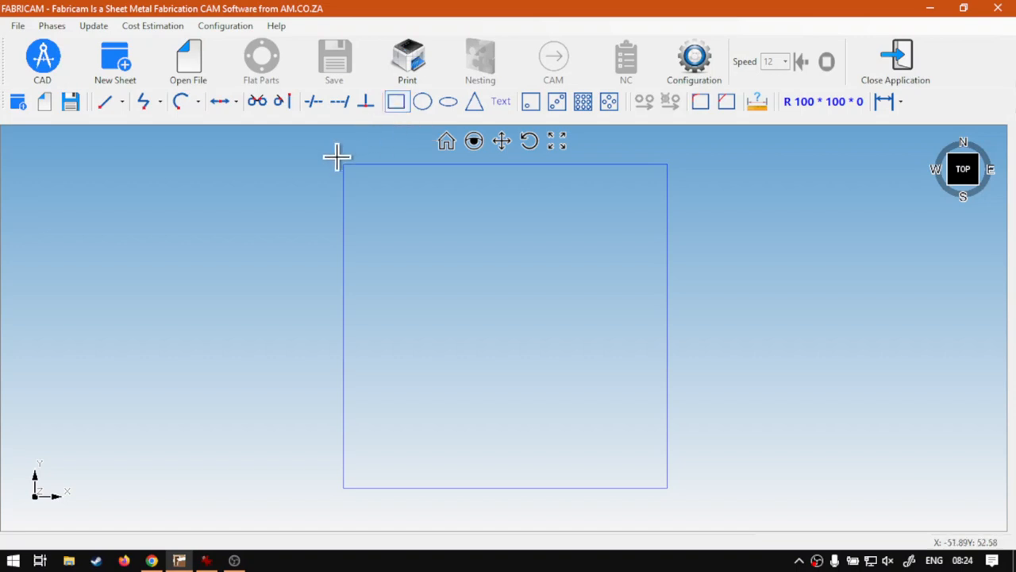
pyautogui.moveTo(314, 157); pyautogui.dragTo(720, 515)
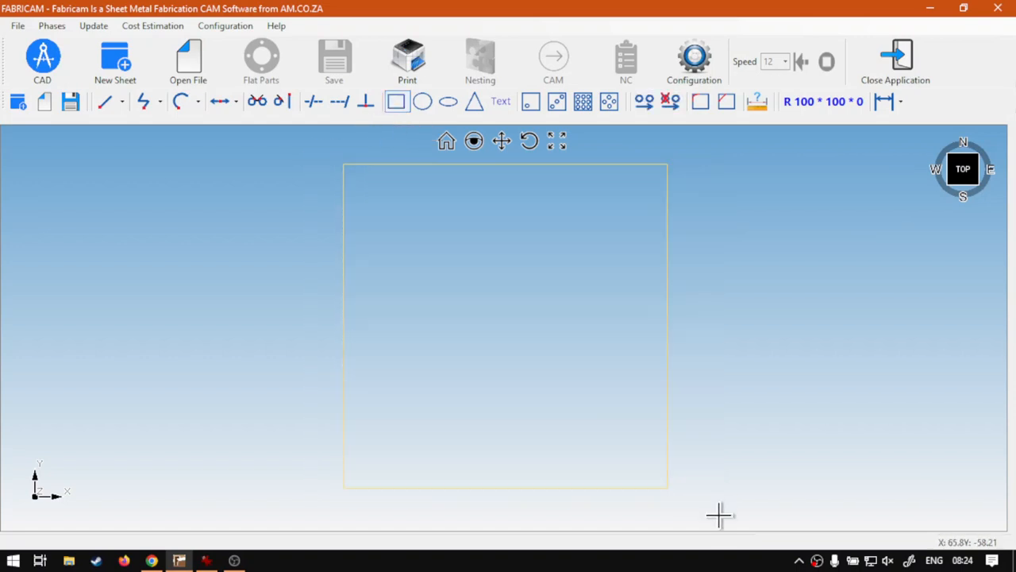
pyautogui.click(737, 405)
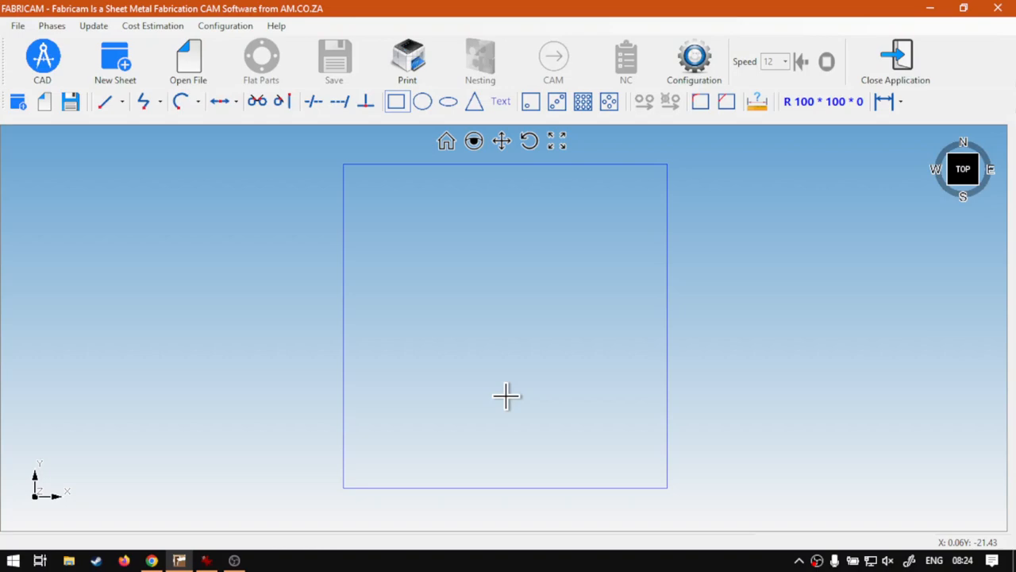
# - Switch to the web browser showing the software training videos site
pyautogui.click(152, 559)
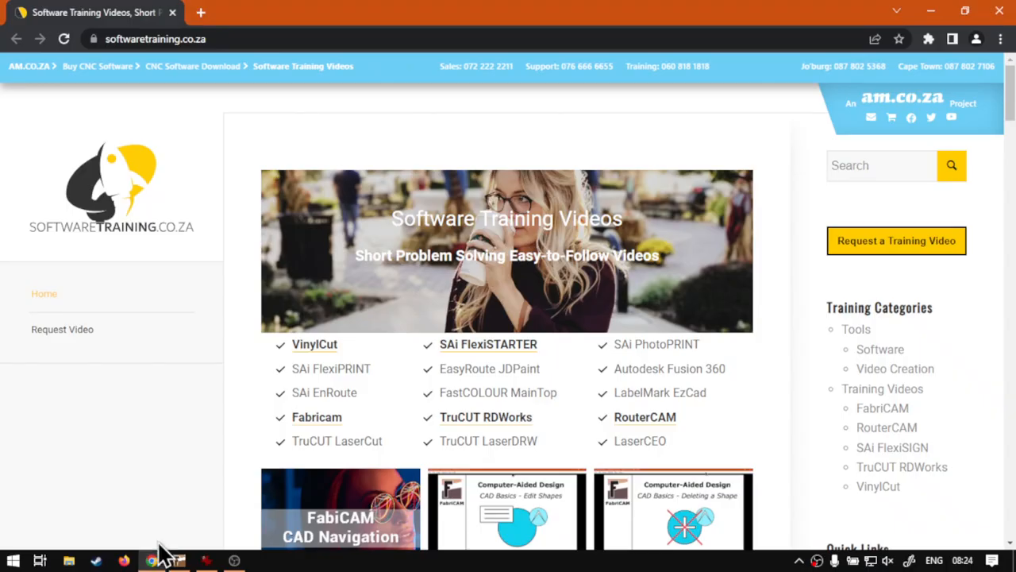